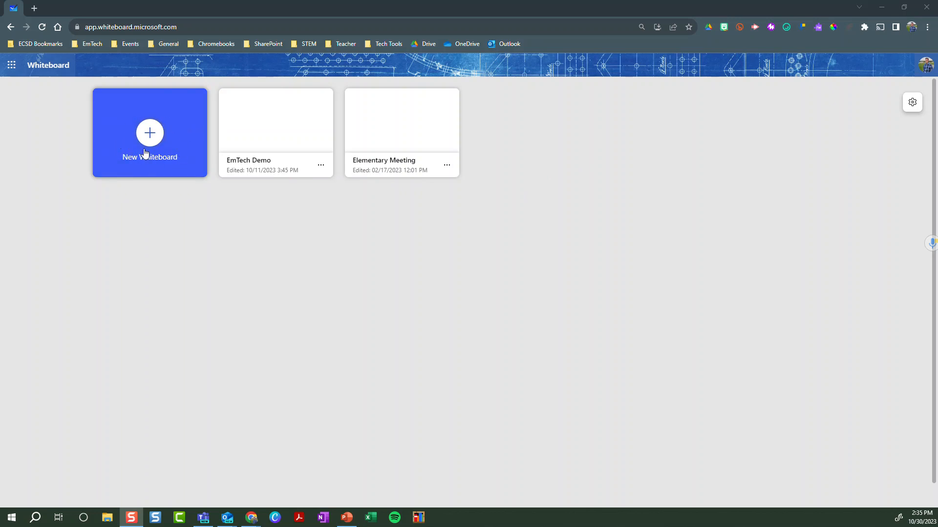
- Open the EmTech Demo whiteboard and browse the Project planning and Problem solving templates
{"action": "left_click", "coordinate": [236, 170]}
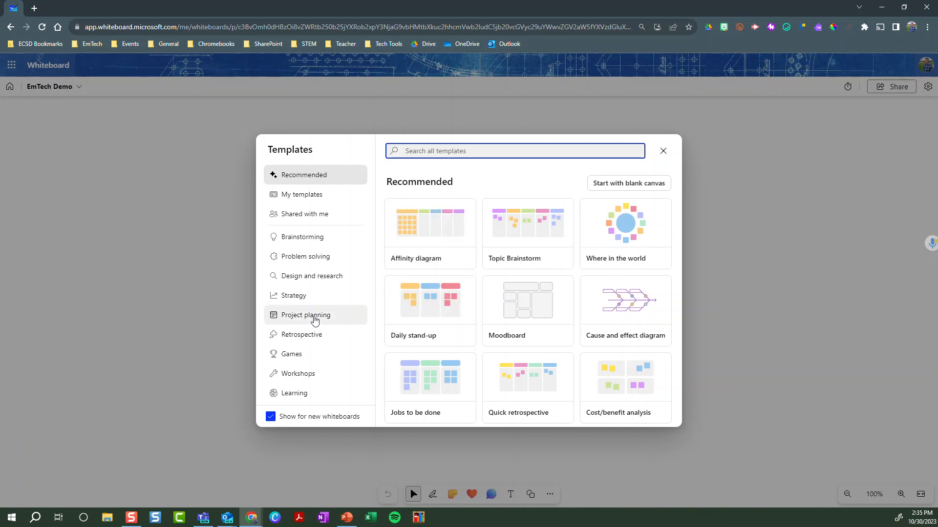
{"action": "left_click", "coordinate": [318, 322]}
{"action": "mouse_move", "coordinate": [593, 309]}
{"action": "scroll", "coordinate": [592, 311], "scroll_direction": "down", "scroll_amount": 2}
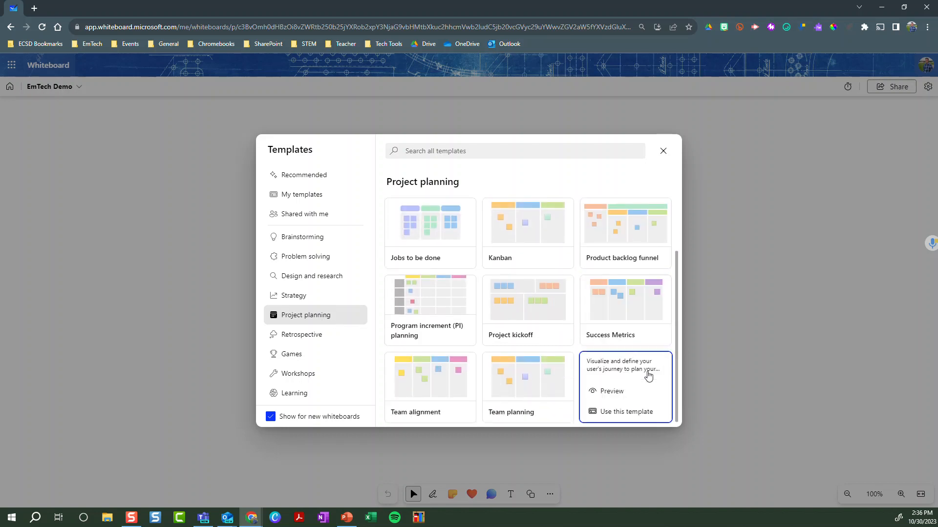
{"action": "mouse_move", "coordinate": [629, 426]}
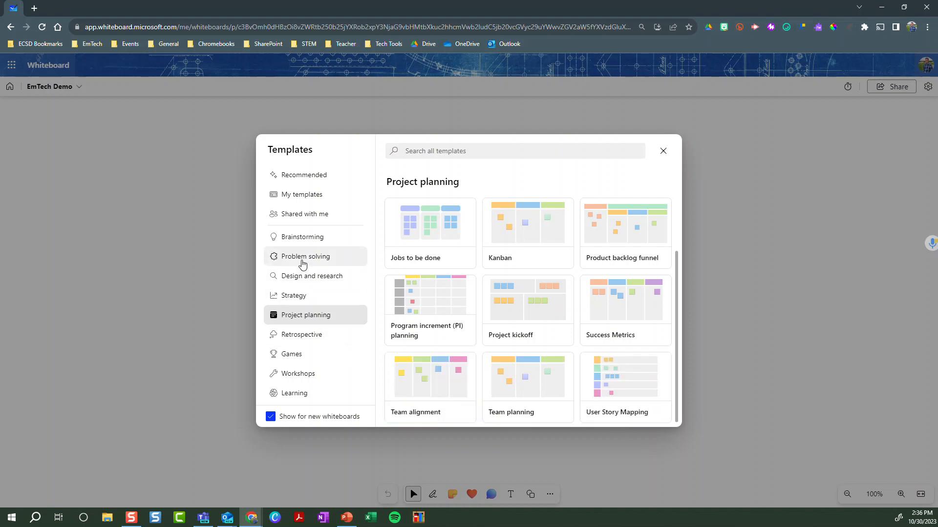
{"action": "left_click", "coordinate": [301, 263]}
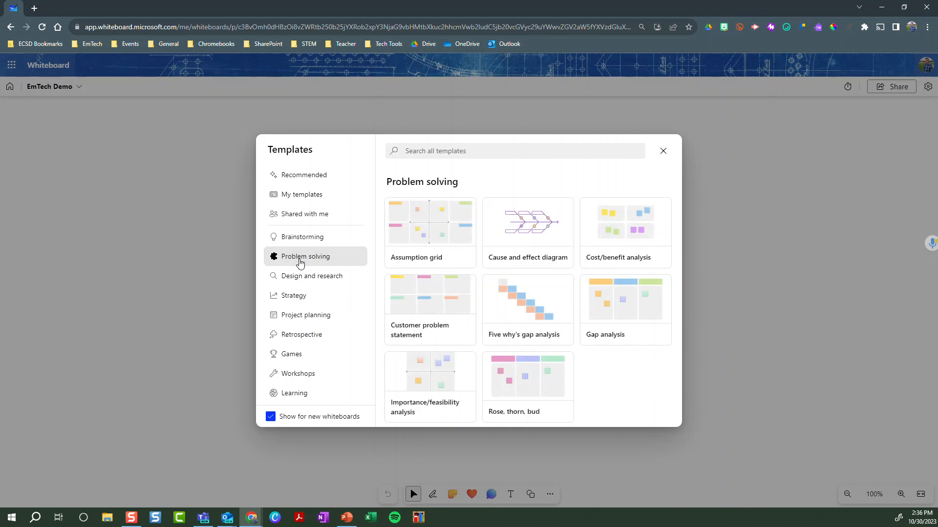
- Preview the Brainstorm template from the Brainstorming category and add it to the whiteboard
{"action": "left_click", "coordinate": [310, 244]}
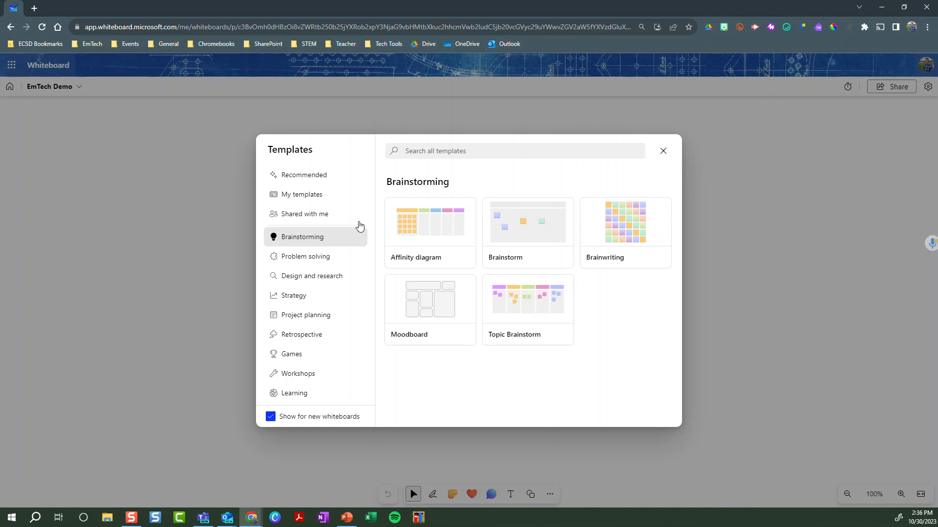
{"action": "mouse_move", "coordinate": [510, 240]}
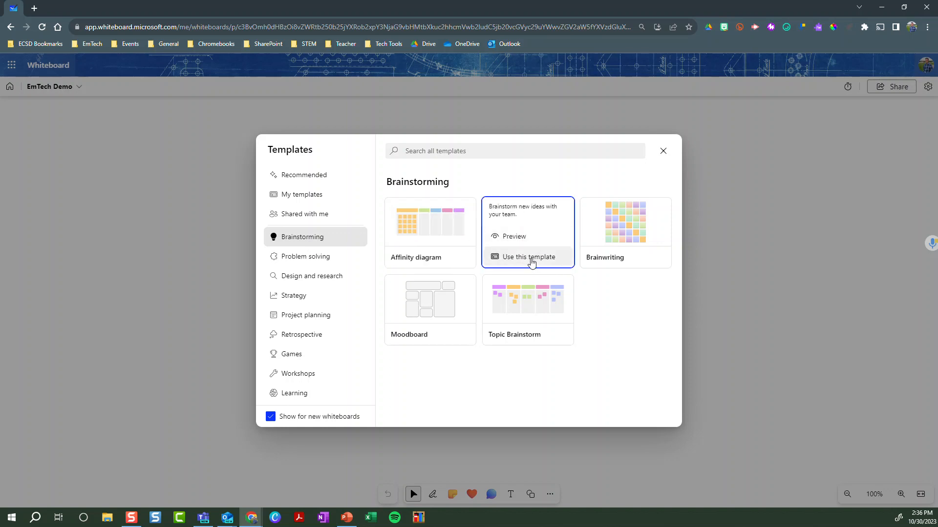
{"action": "left_click", "coordinate": [511, 245]}
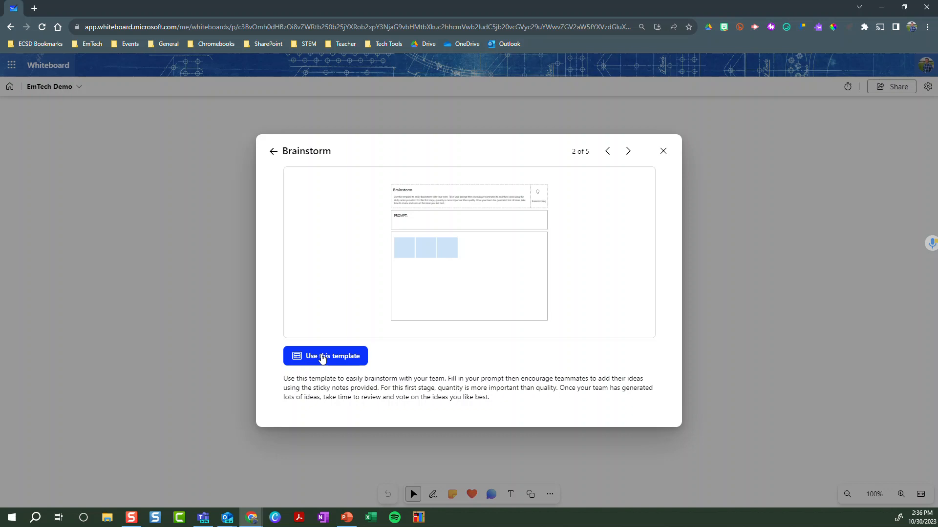
{"action": "left_click", "coordinate": [323, 358]}
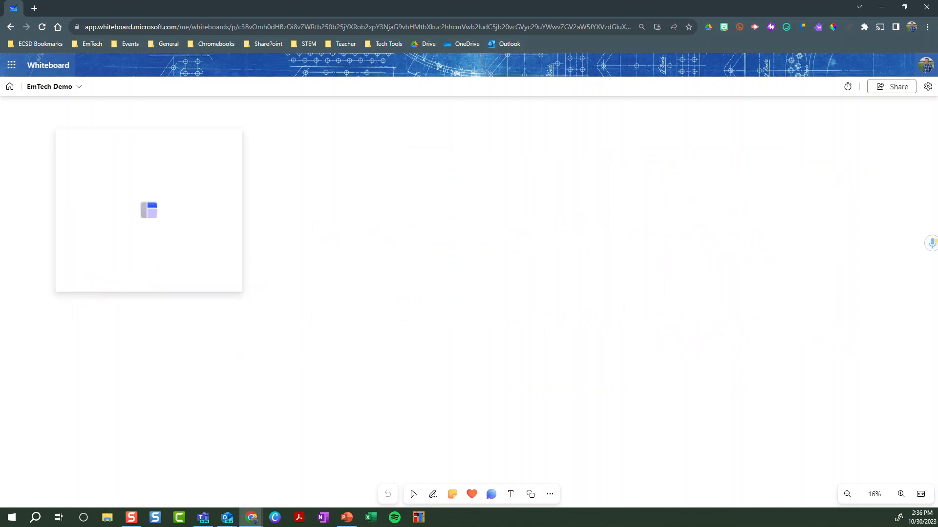
- Scale down the whole Brainstorm template and move it to the upper-left area of the canvas
{"action": "left_click", "coordinate": [125, 219]}
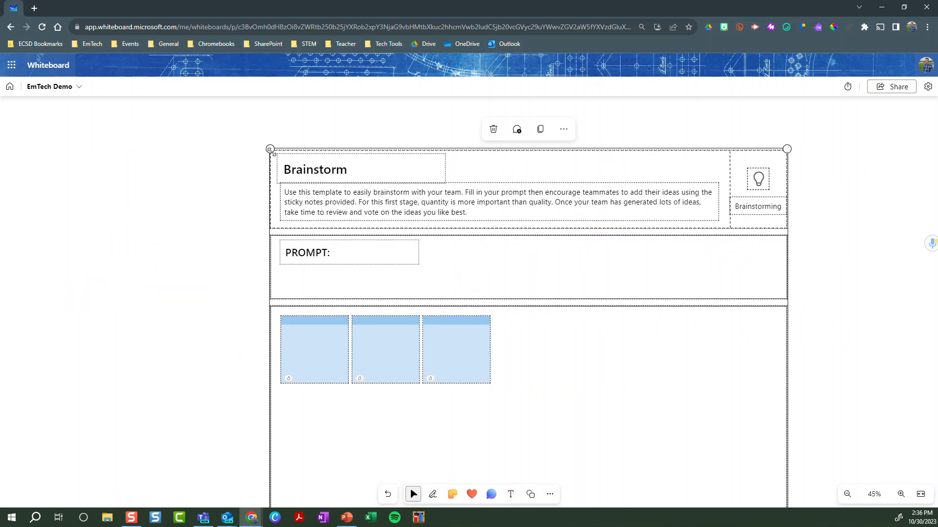
{"action": "left_click_drag", "start_coordinate": [271, 150], "coordinate": [397, 259]}
{"action": "left_click_drag", "start_coordinate": [569, 274], "coordinate": [195, 130]}
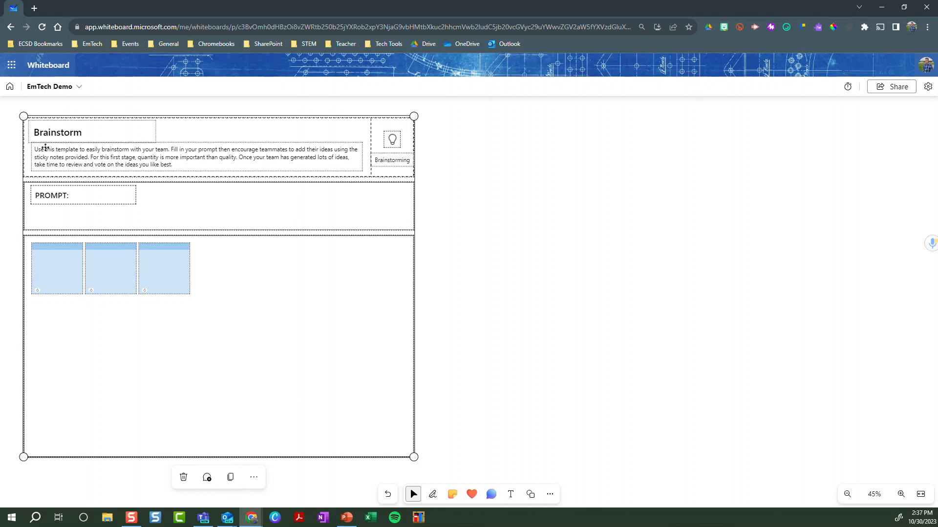
- Lock the Brainstorm template in place on the canvas
{"action": "left_click", "coordinate": [254, 480]}
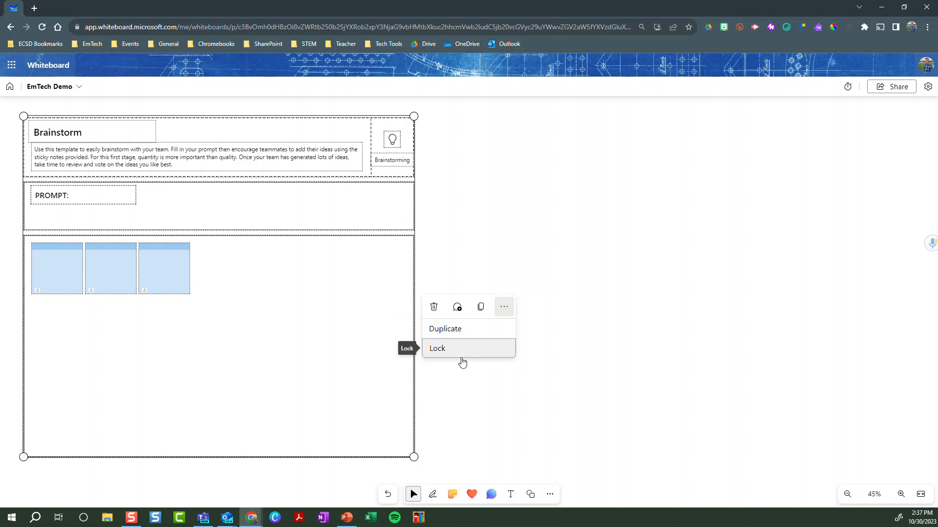
{"action": "left_click", "coordinate": [473, 348]}
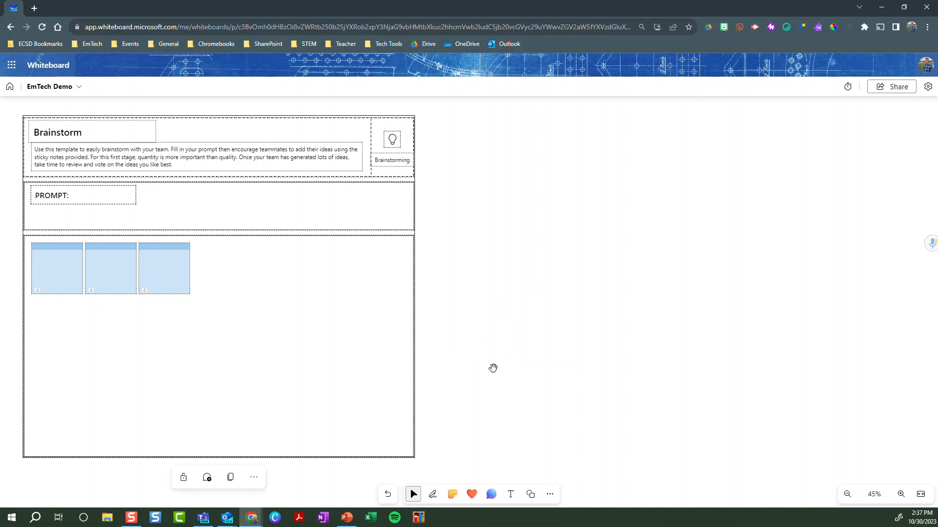
- Unlock the Brainstorm template and delete it from the canvas
{"action": "left_click", "coordinate": [254, 477]}
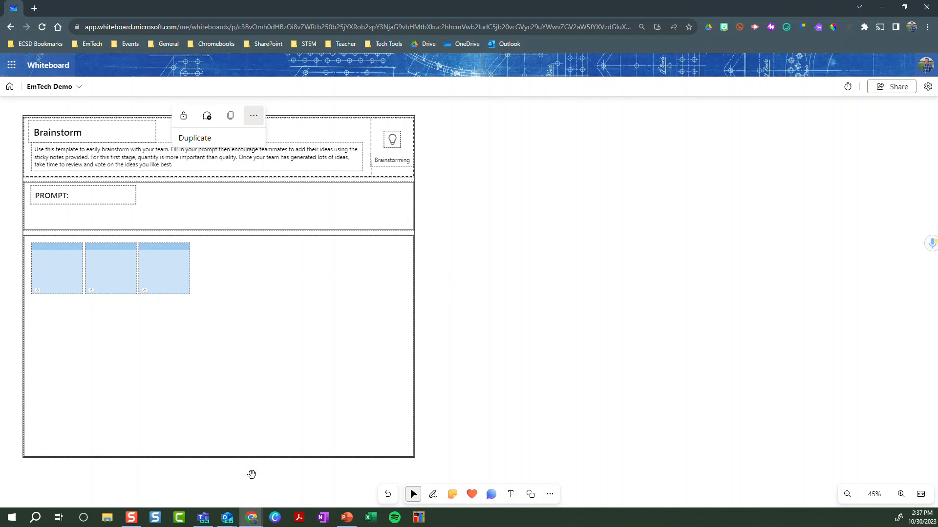
{"action": "left_click", "coordinate": [184, 119]}
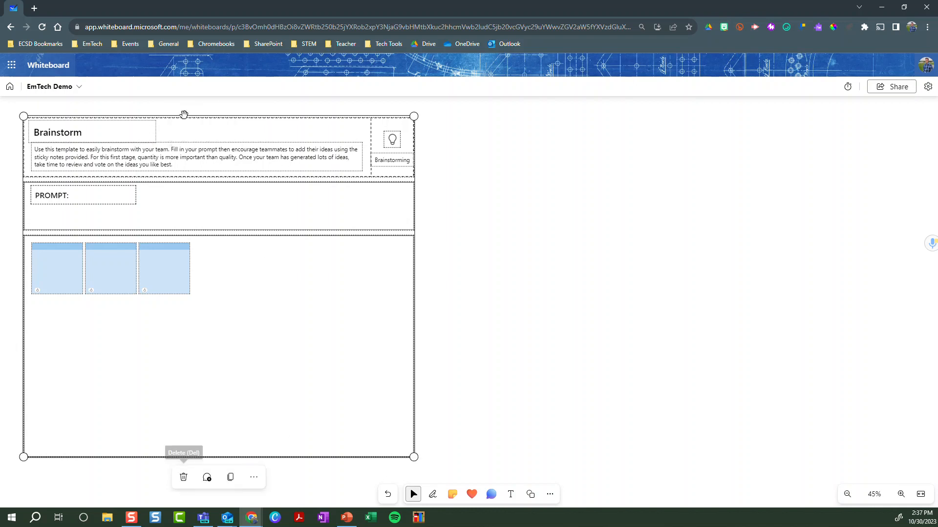
{"action": "left_click", "coordinate": [184, 484]}
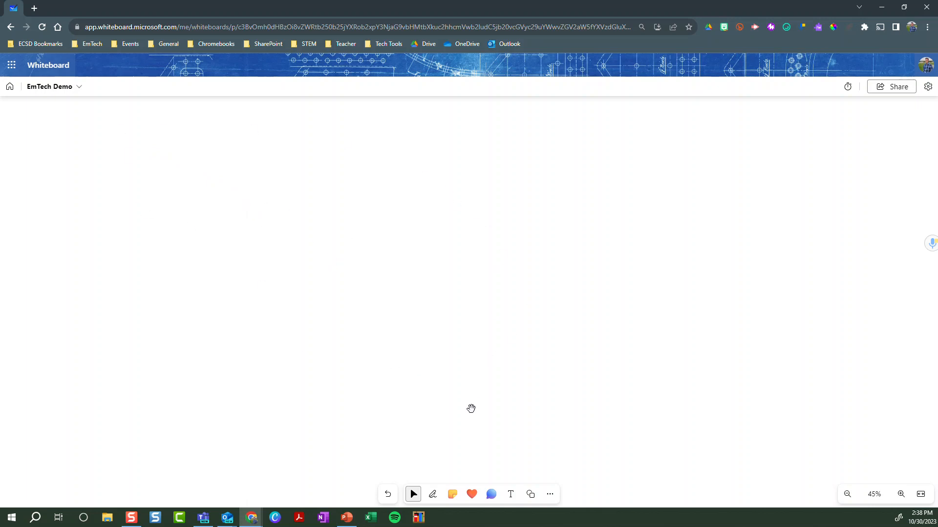
- Try out the inking ruler by moving it around the canvas, and put it away again
{"action": "left_click", "coordinate": [435, 498]}
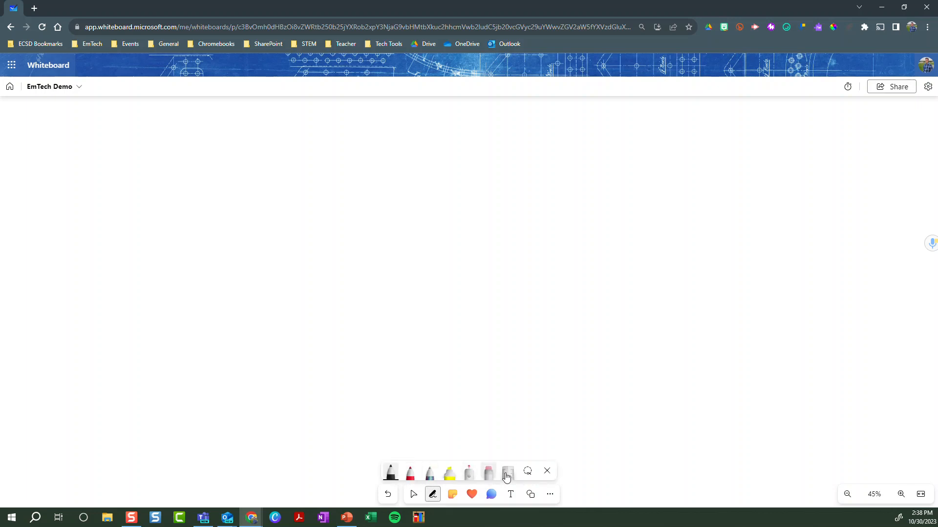
{"action": "left_click", "coordinate": [509, 474]}
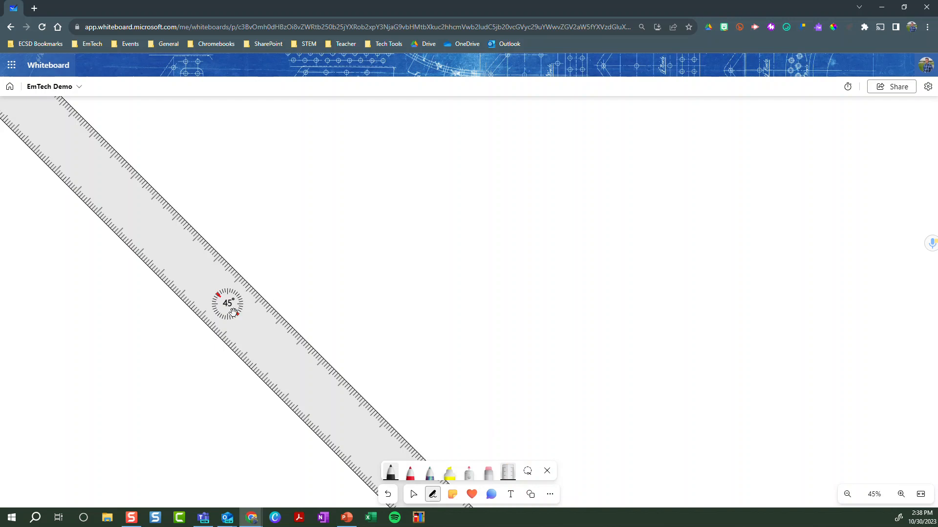
{"action": "left_click_drag", "start_coordinate": [227, 300], "coordinate": [607, 525]}
{"action": "left_click_drag", "start_coordinate": [337, 255], "coordinate": [135, 129]}
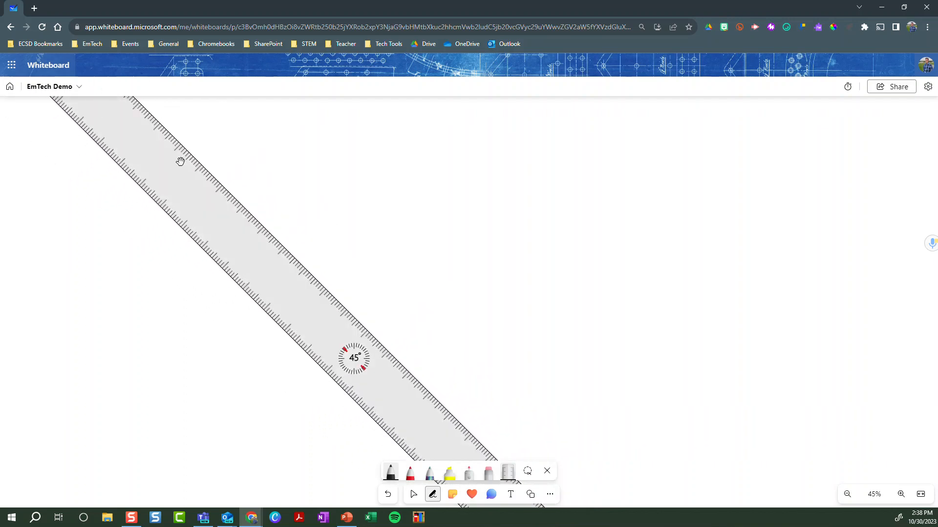
{"action": "left_click_drag", "start_coordinate": [373, 388], "coordinate": [331, 369]}
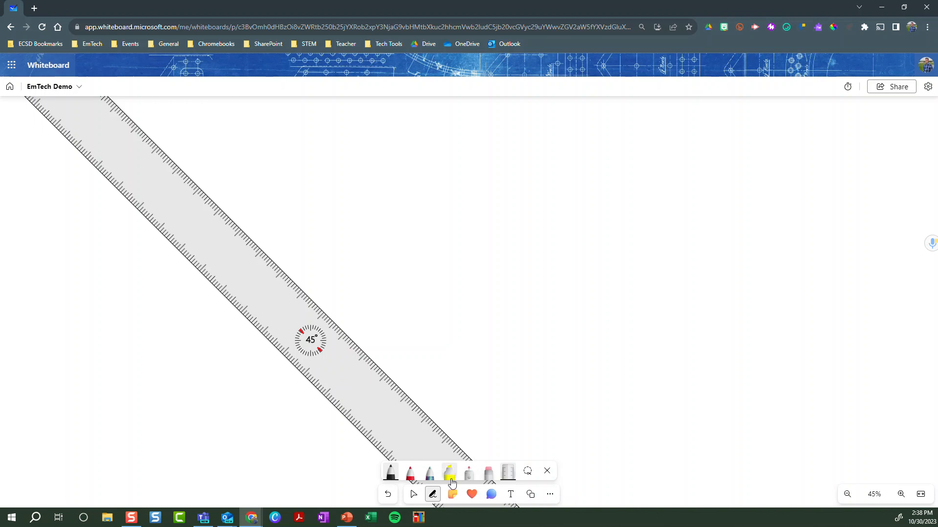
{"action": "left_click", "coordinate": [511, 479]}
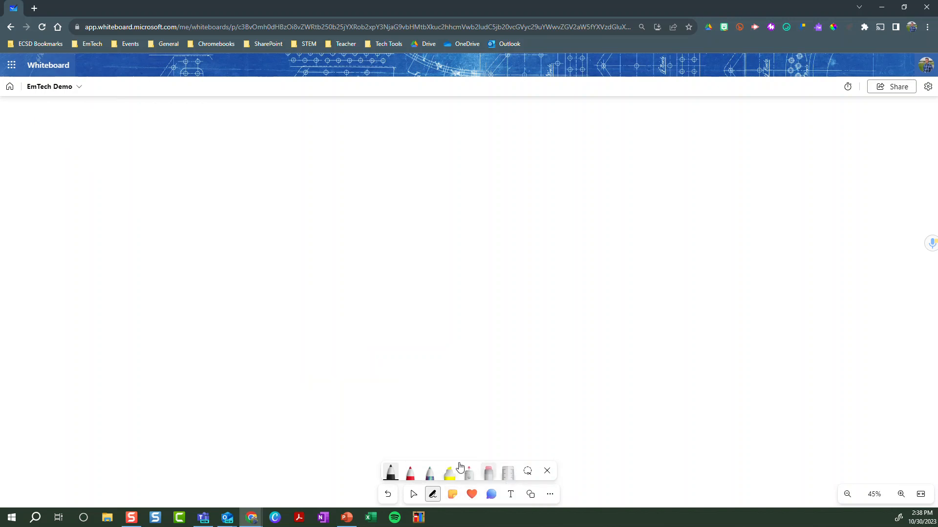
- Draw a freehand wavy curve and a separate closed D shape beside it with the black pen
{"action": "left_click", "coordinate": [390, 472]}
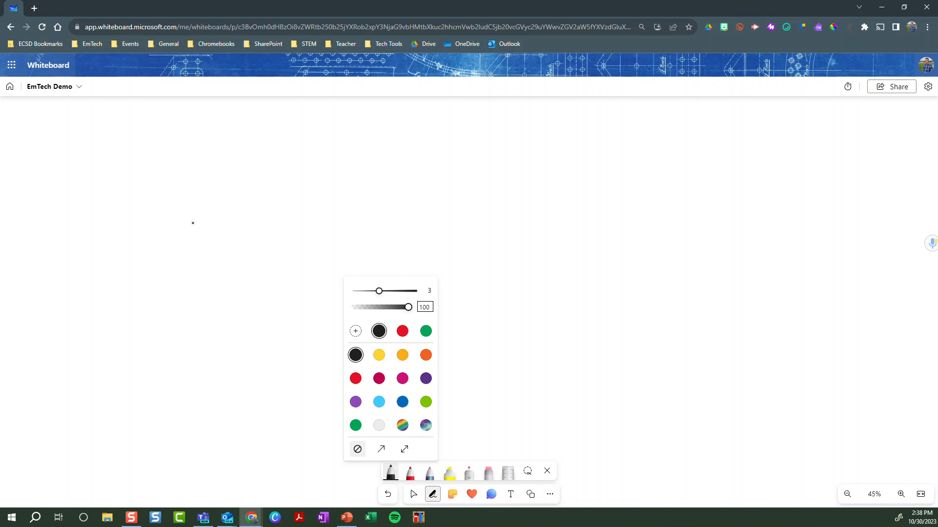
{"action": "mouse_move", "coordinate": [71, 241]}
{"action": "left_mouse_down"}
{"action": "mouse_move", "coordinate": [90, 210]}
{"action": "mouse_move", "coordinate": [155, 284]}
{"action": "mouse_move", "coordinate": [260, 347]}
{"action": "left_mouse_up"}
{"action": "left_click_drag", "start_coordinate": [255, 195], "coordinate": [261, 244]}
{"action": "mouse_move", "coordinate": [254, 192]}
{"action": "left_mouse_down"}
{"action": "mouse_move", "coordinate": [269, 191]}
{"action": "mouse_move", "coordinate": [292, 229]}
{"action": "mouse_move", "coordinate": [263, 241]}
{"action": "left_mouse_up"}
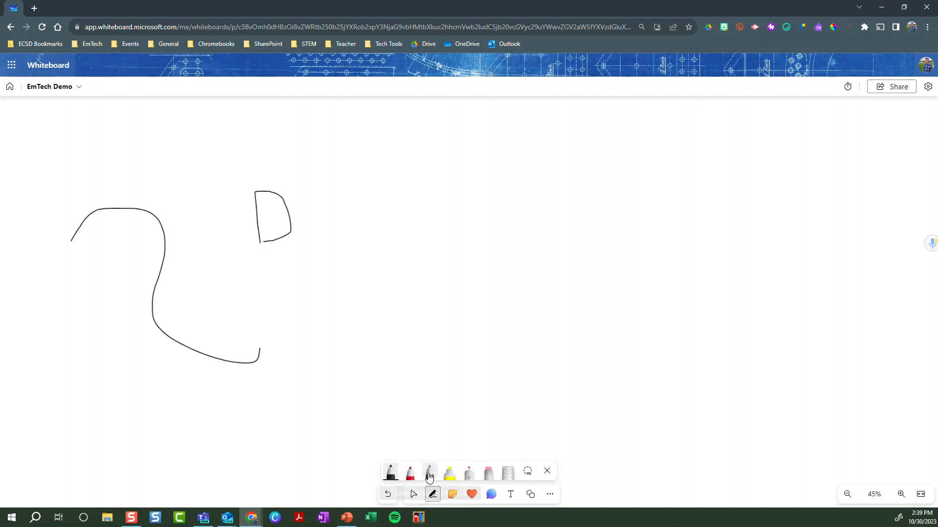
- Lasso the hand-drawn D and convert it into a clean straight-edged shape
{"action": "left_click", "coordinate": [529, 473]}
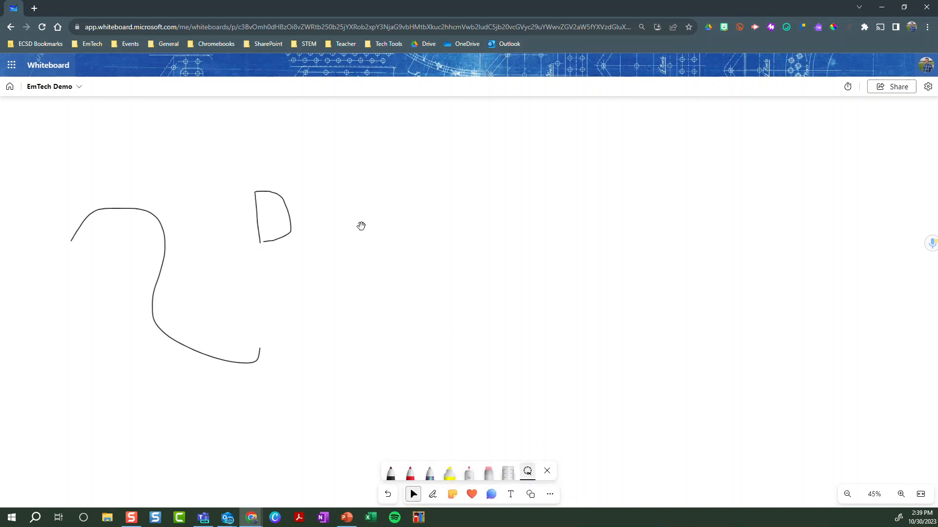
{"action": "mouse_move", "coordinate": [280, 175]}
{"action": "left_mouse_down"}
{"action": "mouse_move", "coordinate": [230, 176]}
{"action": "mouse_move", "coordinate": [258, 247]}
{"action": "mouse_move", "coordinate": [318, 259]}
{"action": "left_mouse_up"}
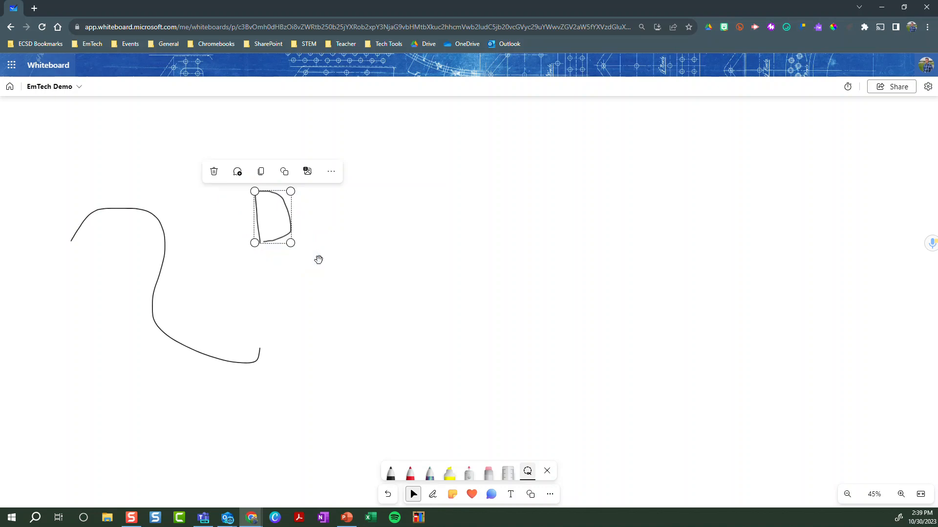
{"action": "left_click", "coordinate": [283, 173]}
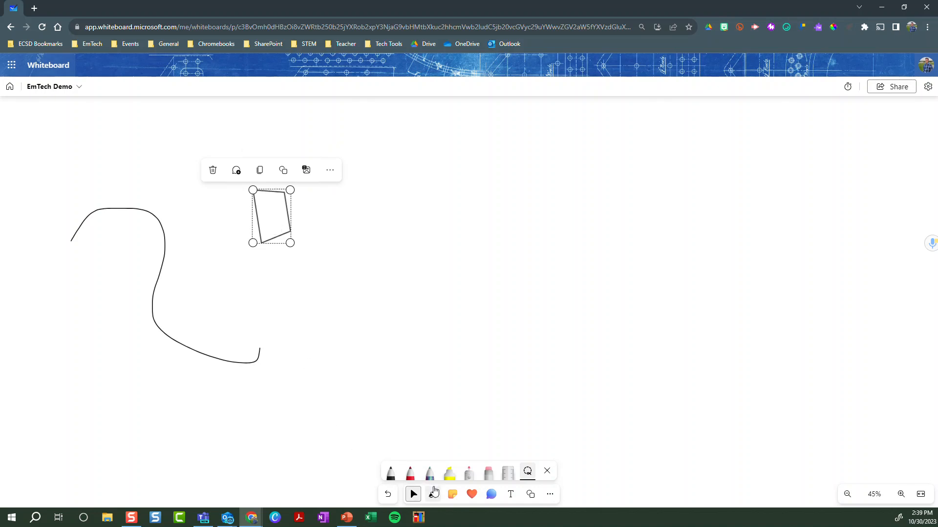
- Place a yellow sticky note near the canvas's upper middle and add a heart reaction in its lower-right area
{"action": "left_click", "coordinate": [453, 496]}
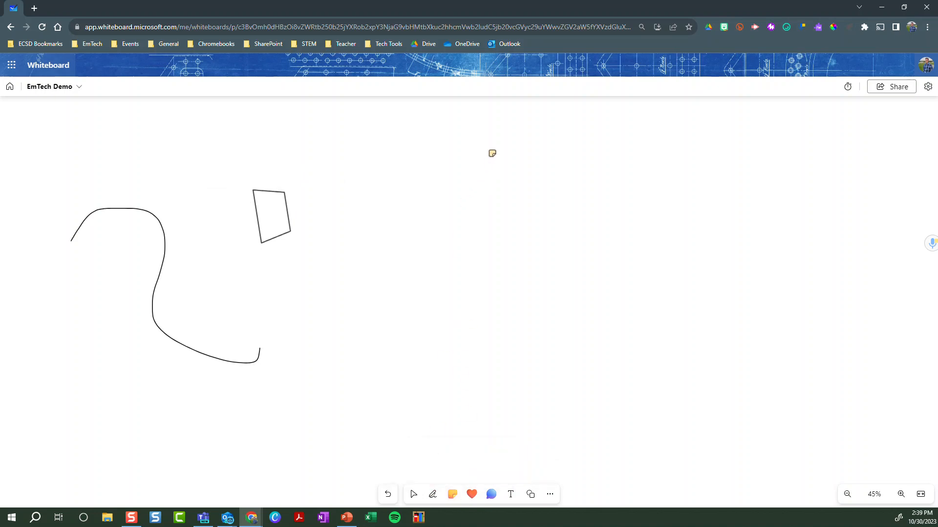
{"action": "left_click", "coordinate": [492, 152]}
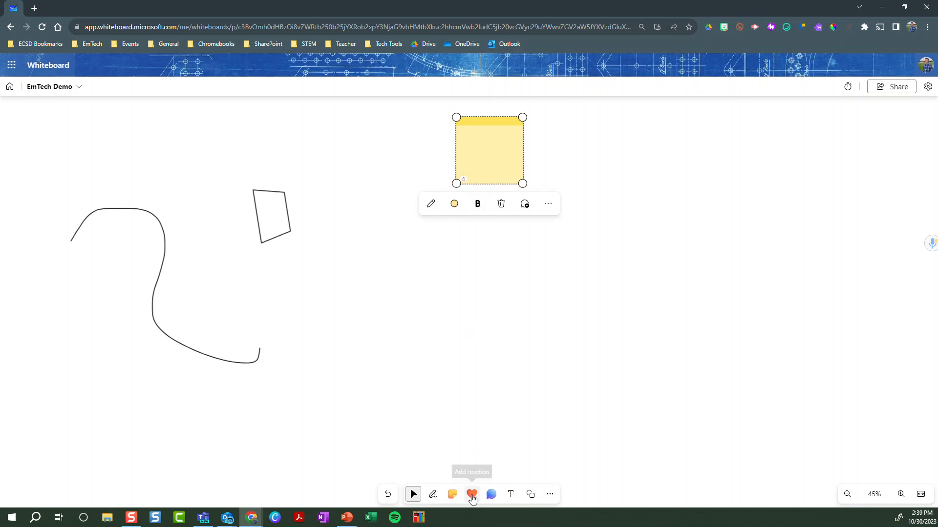
{"action": "left_click", "coordinate": [472, 495]}
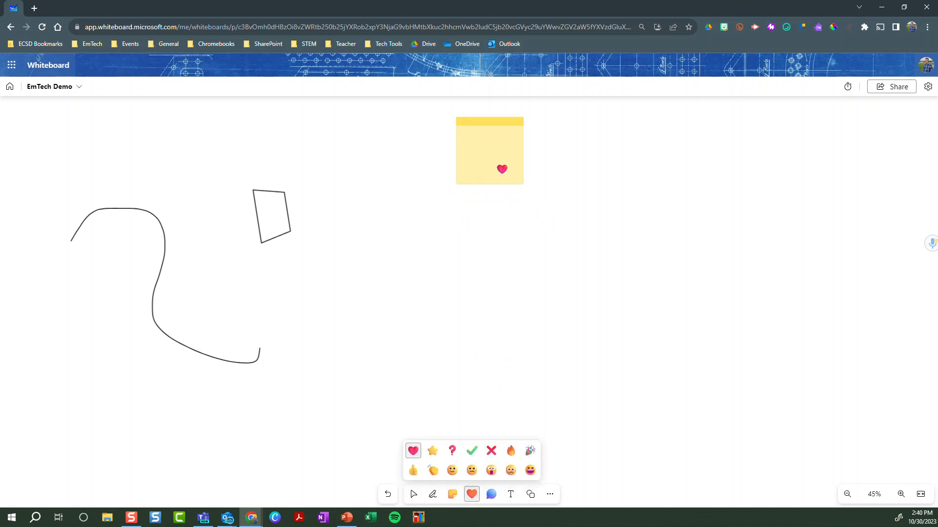
{"action": "left_click", "coordinate": [502, 169]}
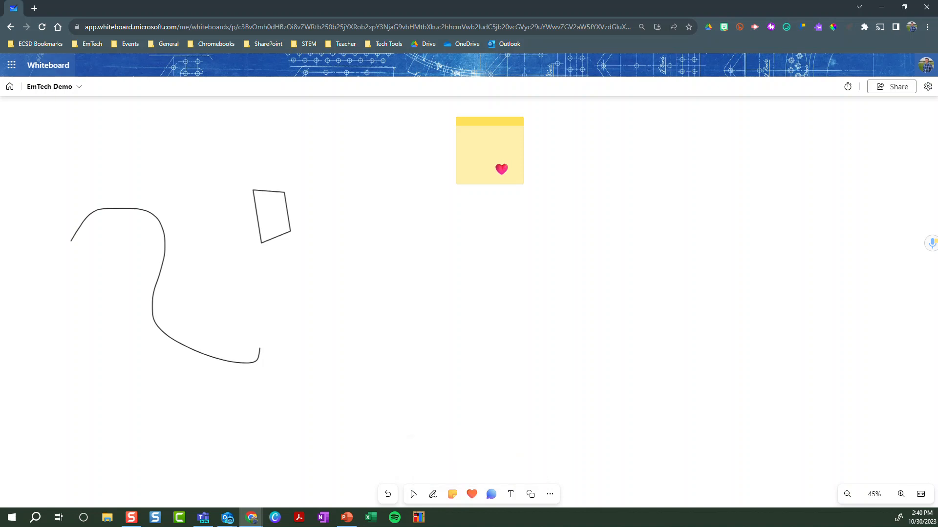
{"action": "left_click", "coordinate": [471, 498]}
{"action": "left_click", "coordinate": [471, 497]}
{"action": "left_click", "coordinate": [467, 496]}
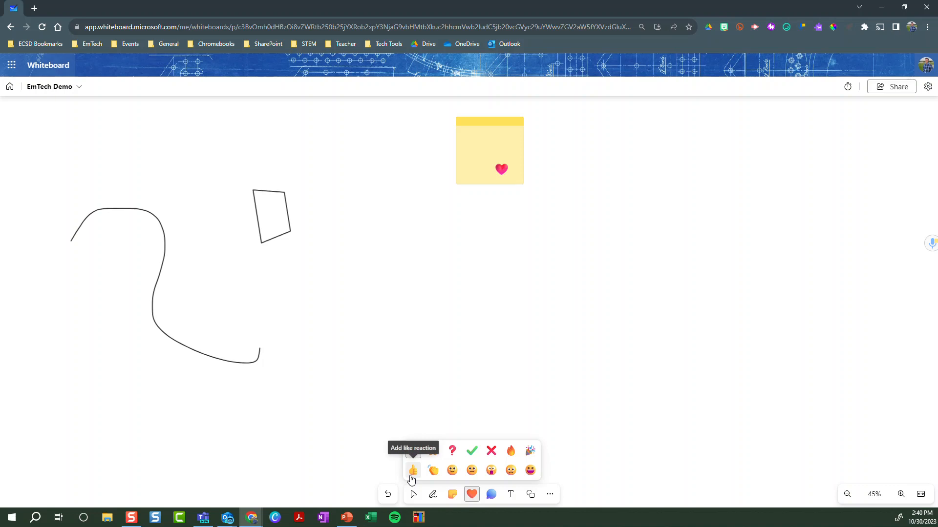
- Post the comment "Hello" on the yellow sticky note and move its marker to the note's upper-right corner
{"action": "left_click", "coordinate": [492, 495]}
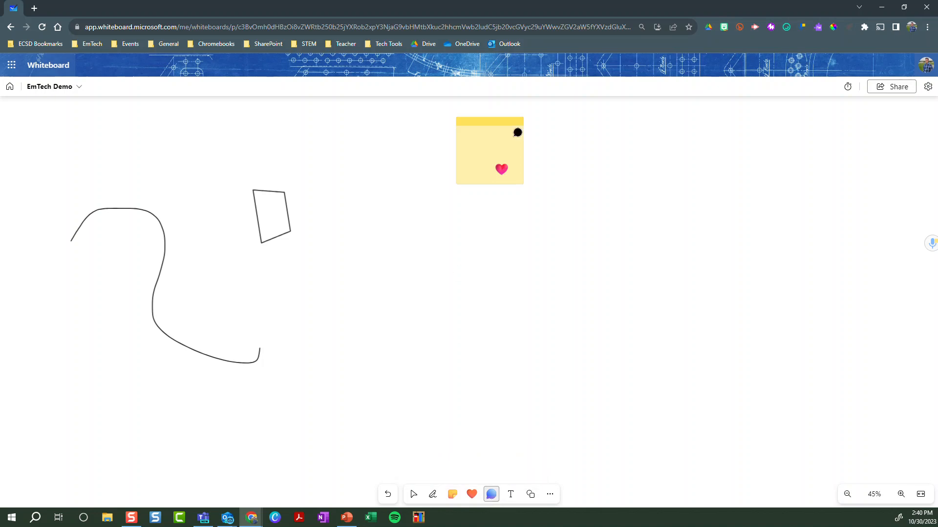
{"action": "key", "text": "Escape"}
{"action": "left_click", "coordinate": [474, 137]}
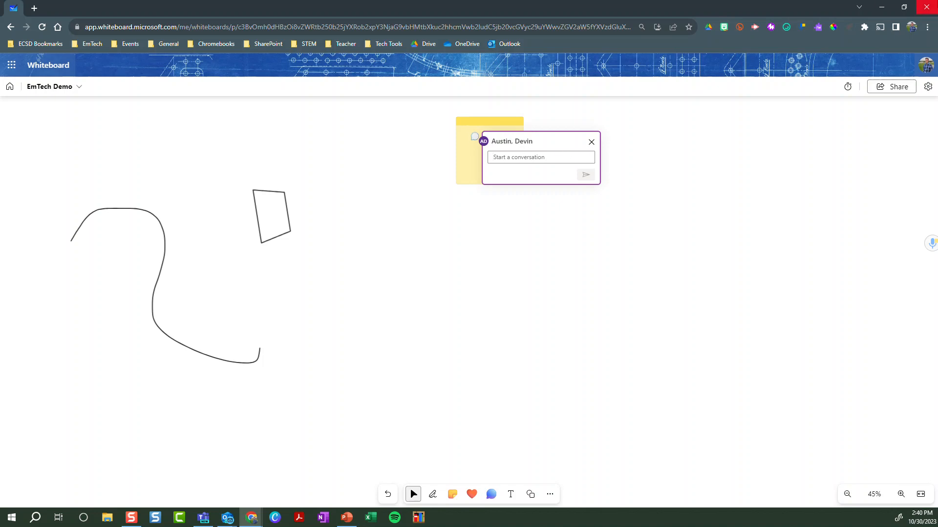
{"action": "type", "text": "He"}
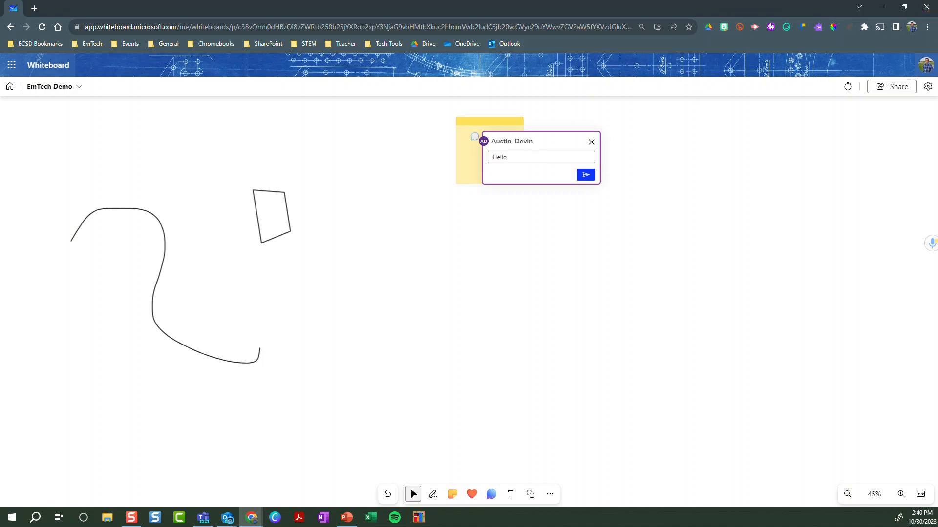
{"action": "type", "text": "llo"}
{"action": "left_click", "coordinate": [587, 174]}
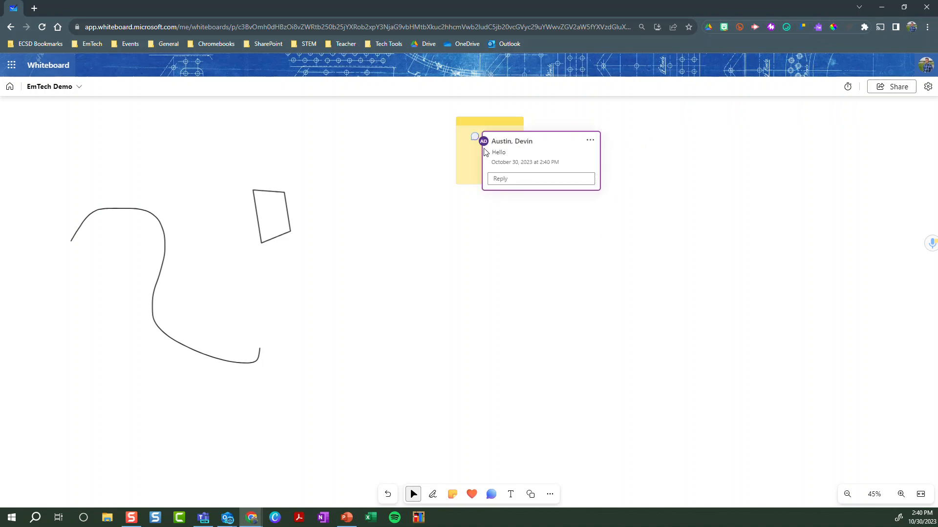
{"action": "left_click_drag", "start_coordinate": [475, 141], "coordinate": [513, 138]}
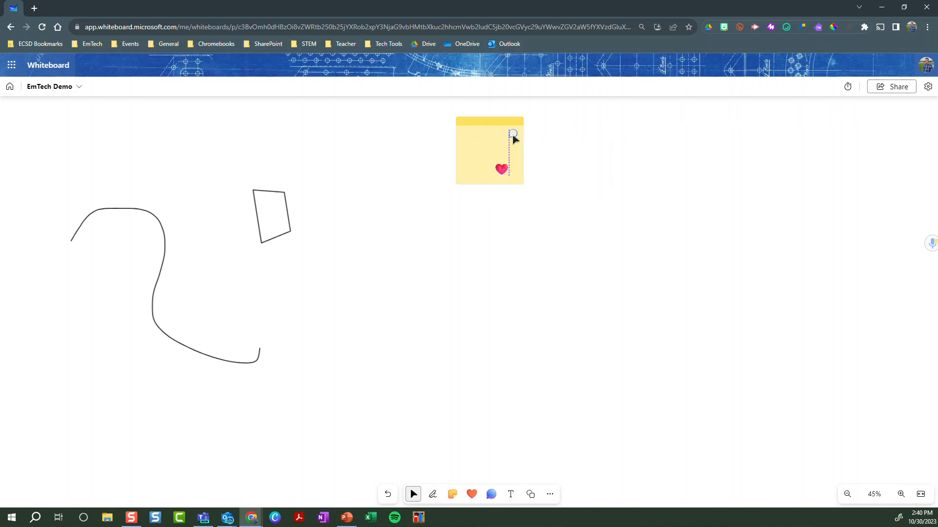
- Enlarge the yellow sticky note with its heart and comment marker to nearly three times its width, and move the marker closer to the note's right edge
{"action": "left_click", "coordinate": [633, 245]}
{"action": "left_click", "coordinate": [512, 140]}
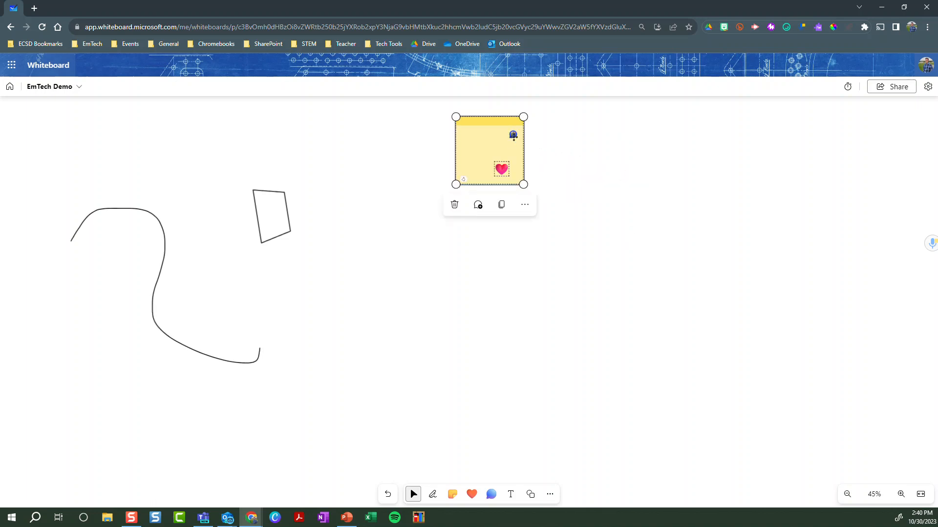
{"action": "left_click_drag", "start_coordinate": [523, 185], "coordinate": [610, 336]}
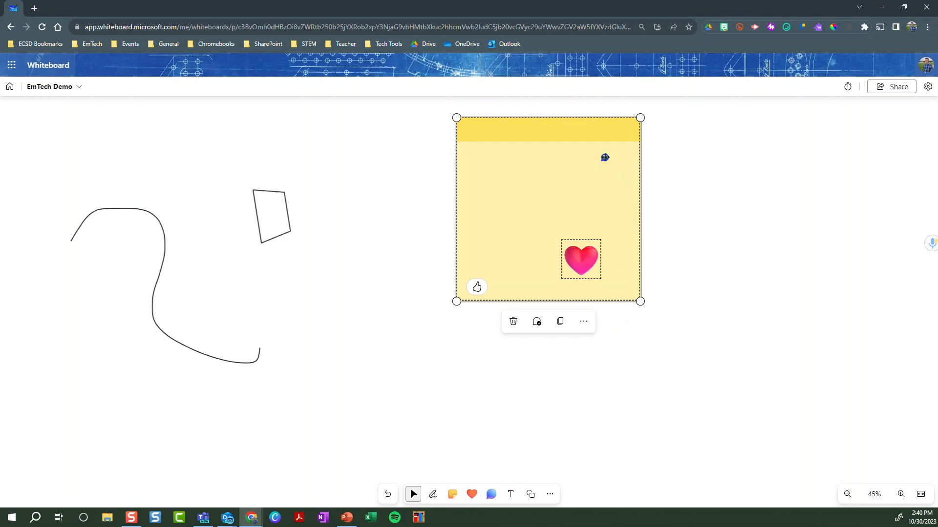
{"action": "left_click", "coordinate": [688, 189]}
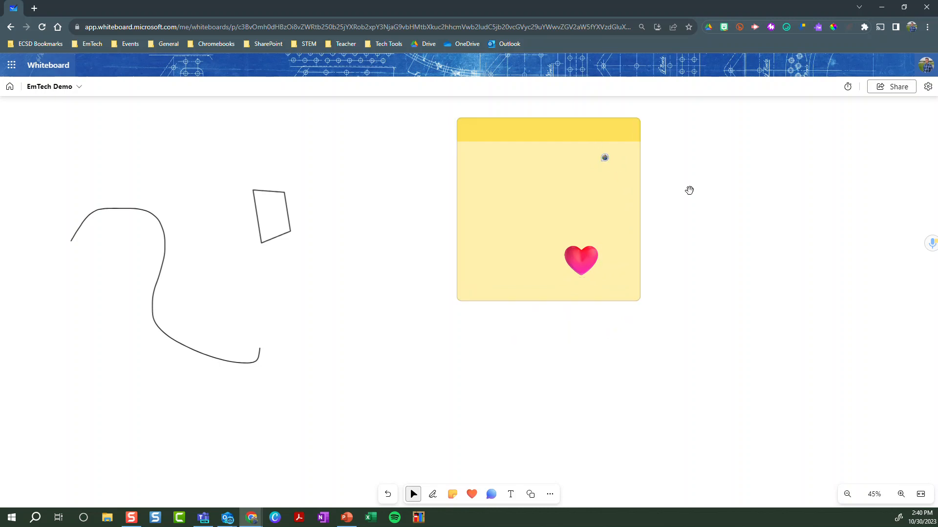
{"action": "left_click", "coordinate": [605, 157]}
{"action": "left_click_drag", "start_coordinate": [607, 161], "coordinate": [623, 157]}
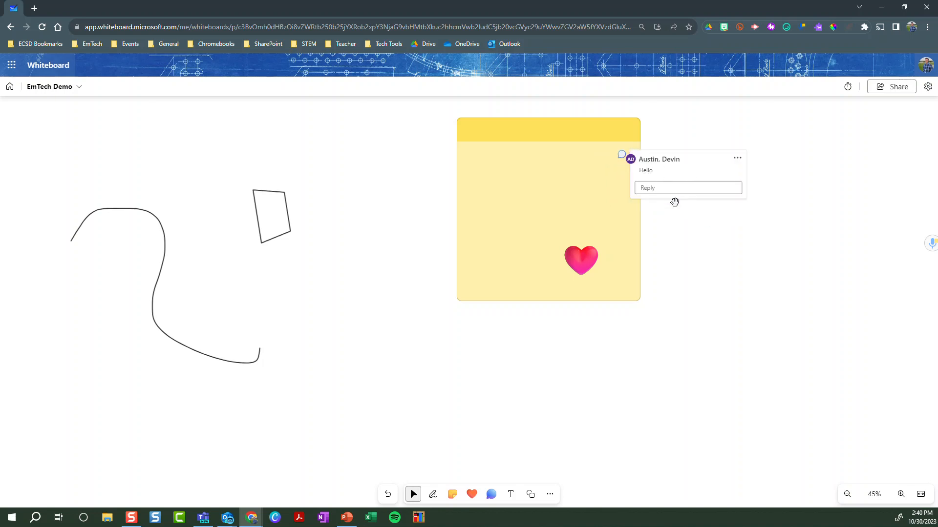
- Add a text box reading "Hello How are you" on the blank canvas below the sticky note
{"action": "left_click", "coordinate": [510, 495]}
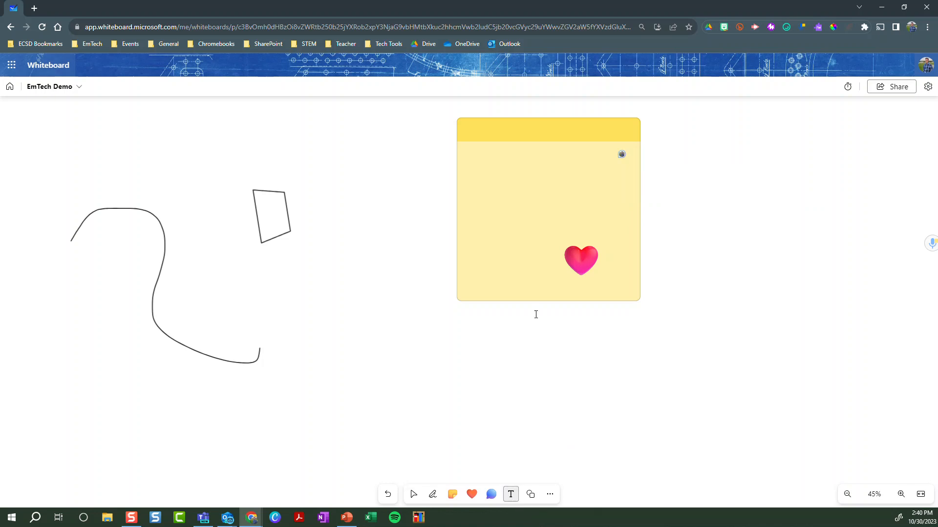
{"action": "left_click", "coordinate": [455, 413]}
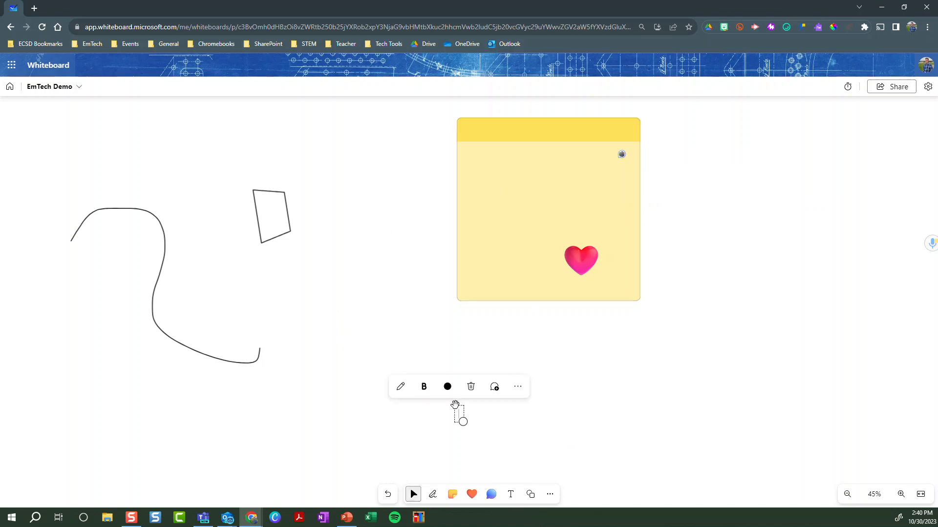
{"action": "type", "text": "Hel"}
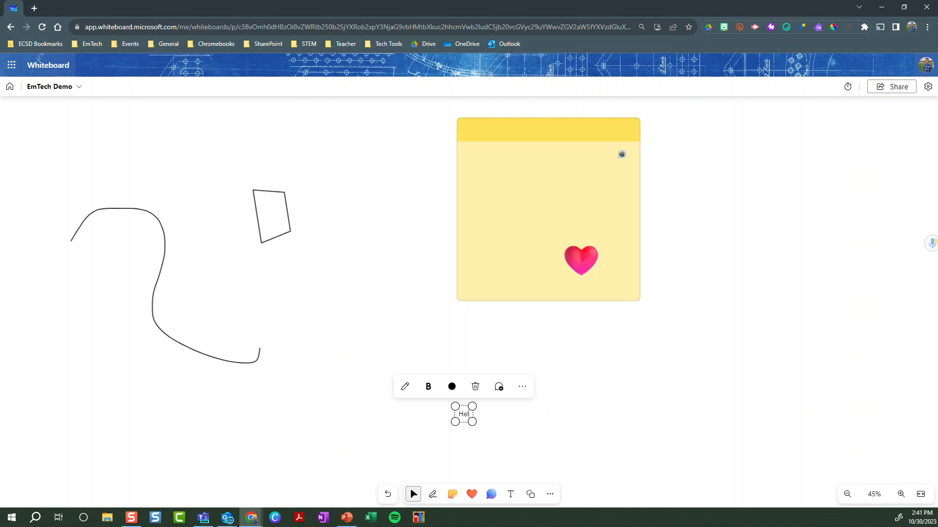
{"action": "type", "text": "lo"}
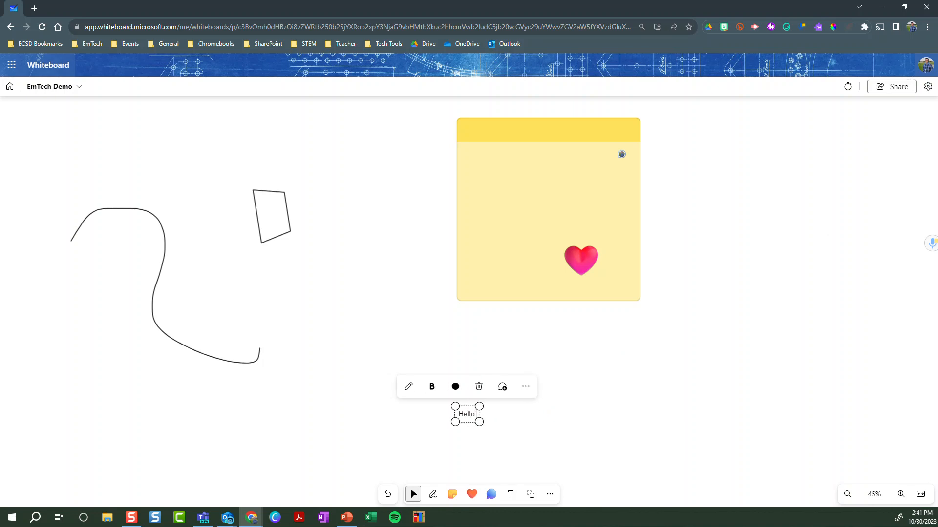
{"action": "type", "text": "  Ho"}
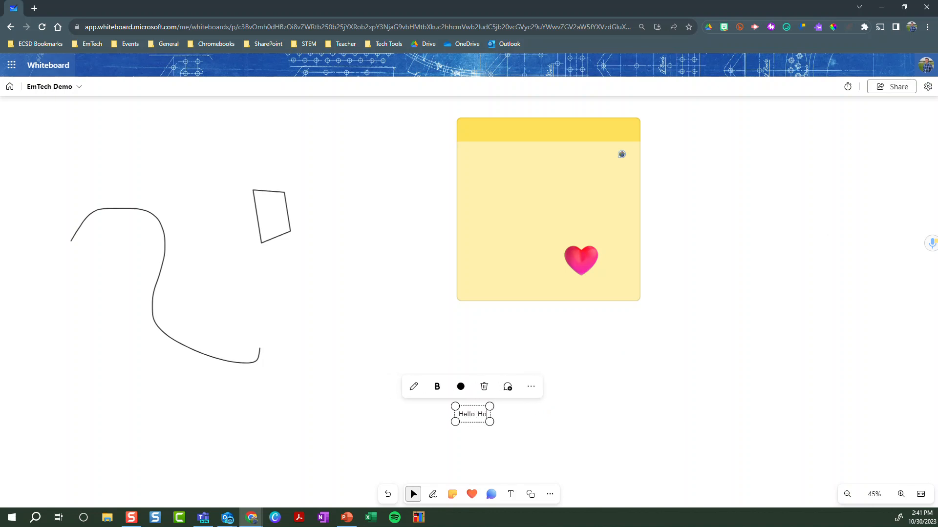
{"action": "type", "text": "w are you"}
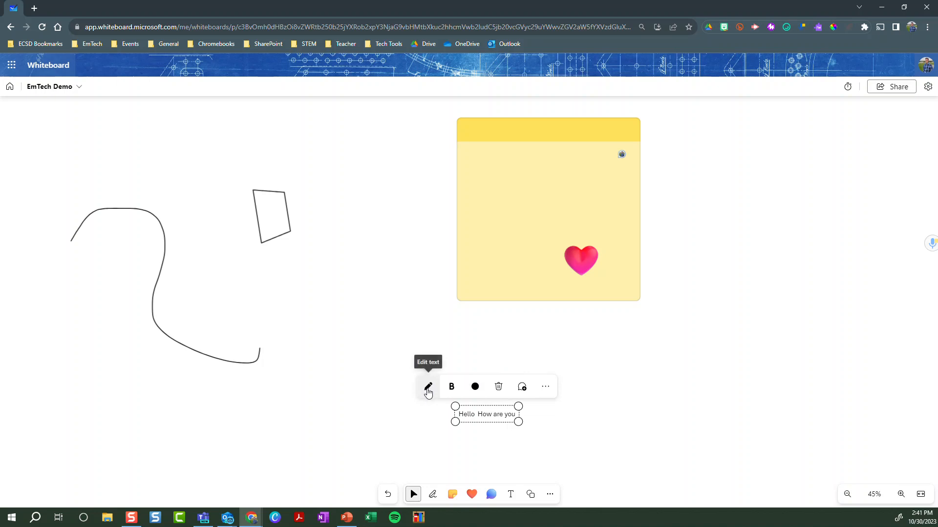
- Select the text in the text box and view its additional options and available text colours
{"action": "left_click_drag", "start_coordinate": [458, 414], "coordinate": [513, 414]}
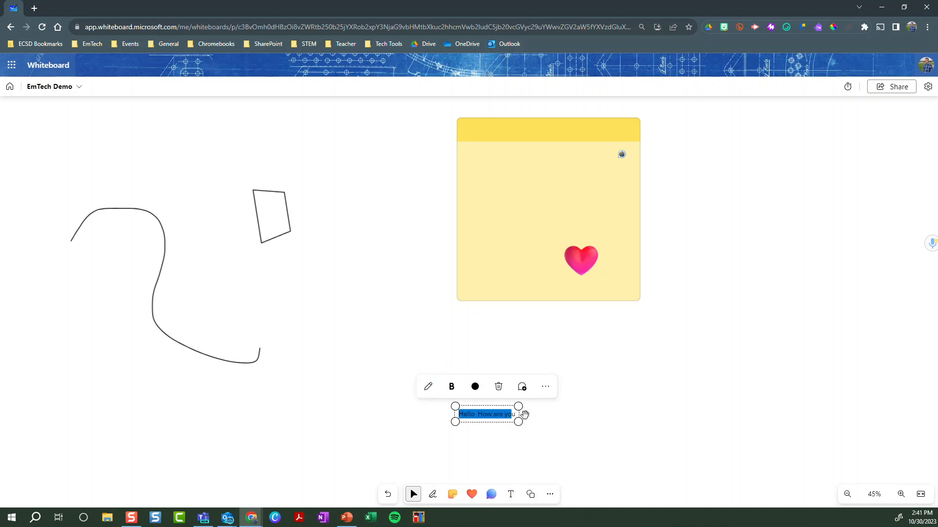
{"action": "left_click", "coordinate": [551, 394]}
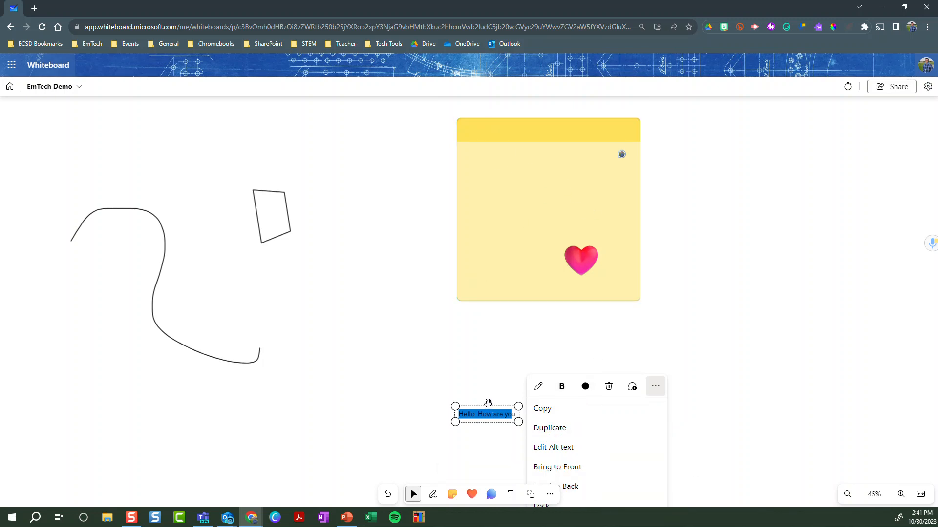
{"action": "left_click", "coordinate": [585, 386]}
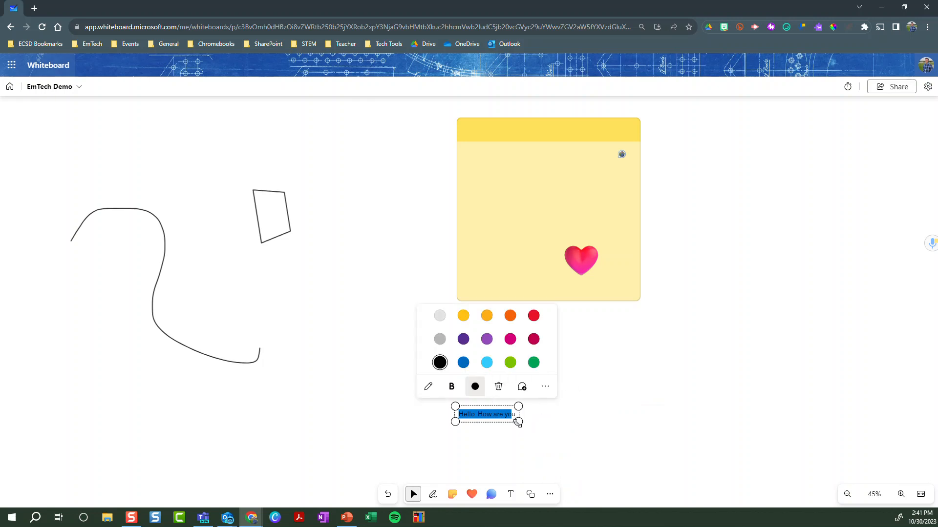
- Enlarge the "Hello How are you" text and place it across the sticky note's darker top band
{"action": "left_click_drag", "start_coordinate": [518, 423], "coordinate": [612, 446]}
{"action": "left_click_drag", "start_coordinate": [571, 403], "coordinate": [521, 127]}
{"action": "left_click", "coordinate": [547, 439]}
{"action": "left_click", "coordinate": [685, 212]}
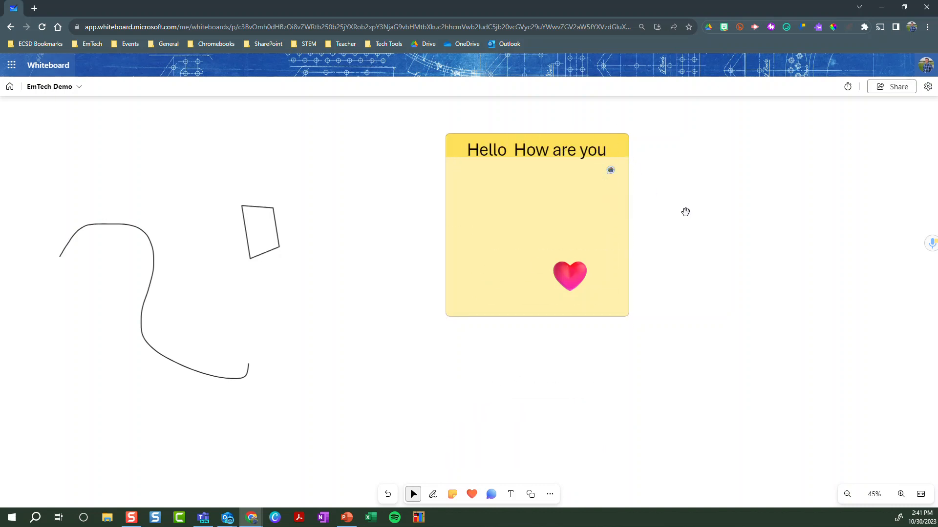
- View the additional insert options, zoom the board out to 29%, and return it to 45%
{"action": "left_click", "coordinate": [551, 495]}
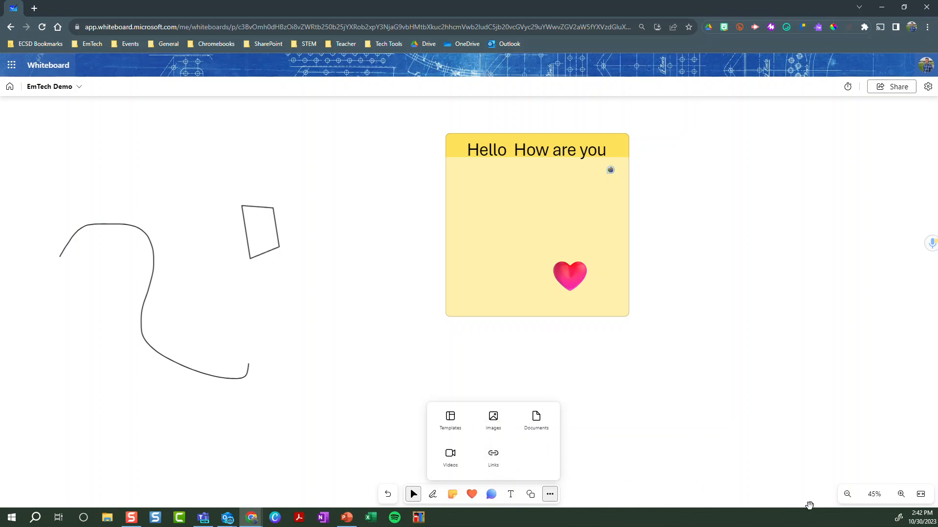
{"action": "left_click", "coordinate": [848, 495]}
{"action": "left_click", "coordinate": [848, 495]}
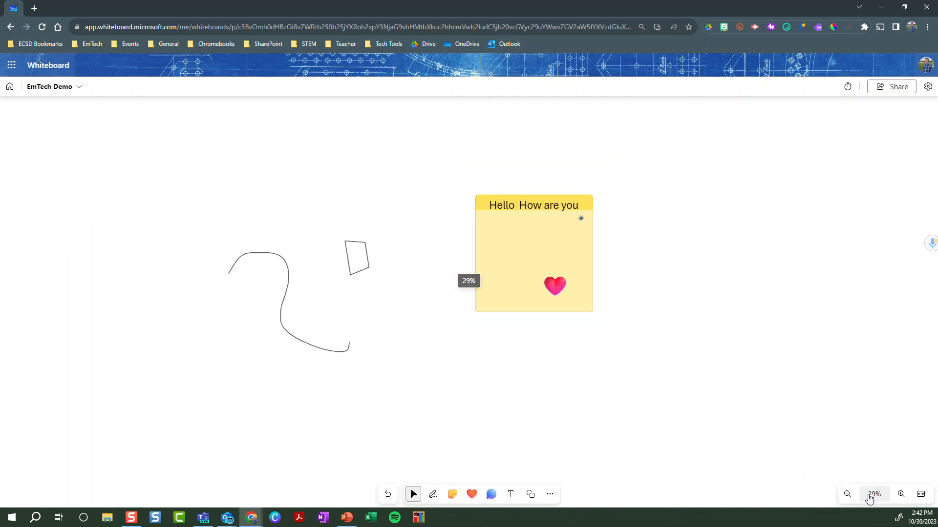
{"action": "left_click", "coordinate": [900, 495]}
{"action": "left_click", "coordinate": [900, 495]}
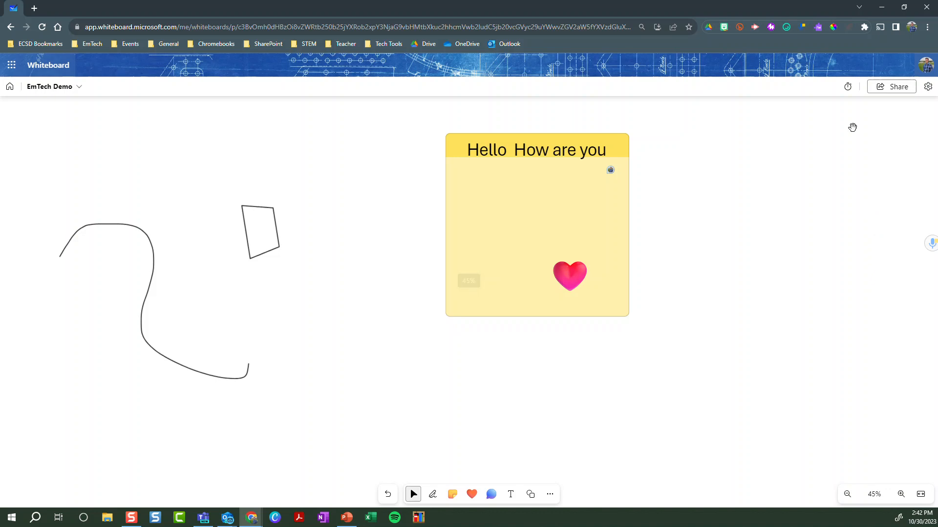
- Open the board's timer and increase its duration to 08:00
{"action": "left_click", "coordinate": [847, 88]}
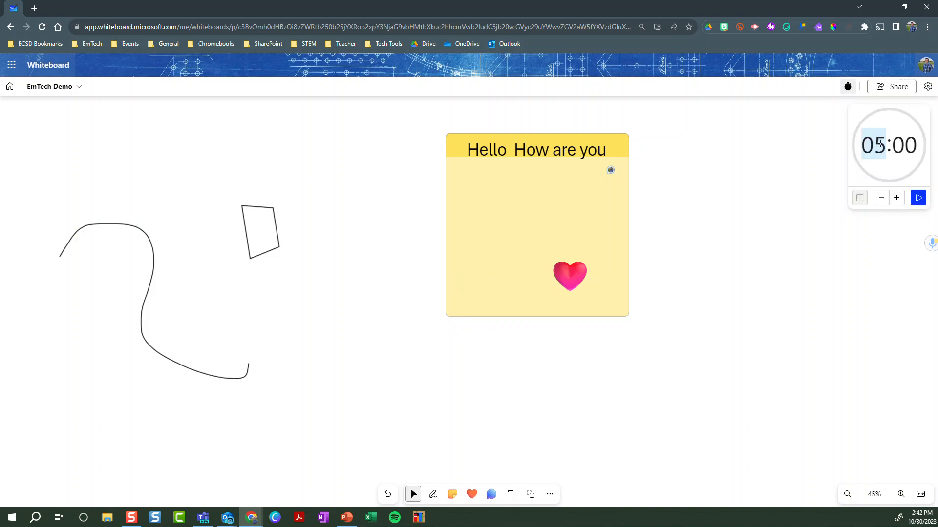
{"action": "left_click", "coordinate": [898, 203]}
{"action": "left_click", "coordinate": [898, 201]}
{"action": "left_click", "coordinate": [898, 201]}
{"action": "left_click", "coordinate": [898, 201]}
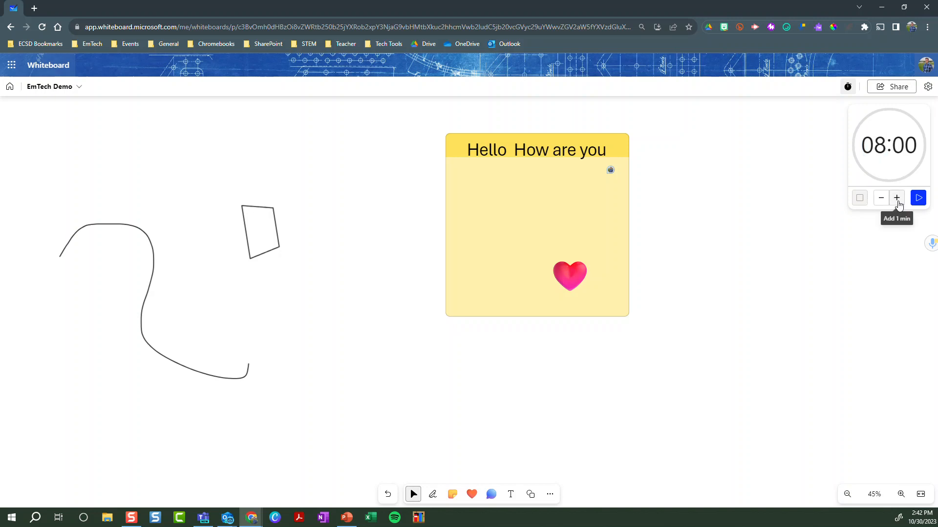